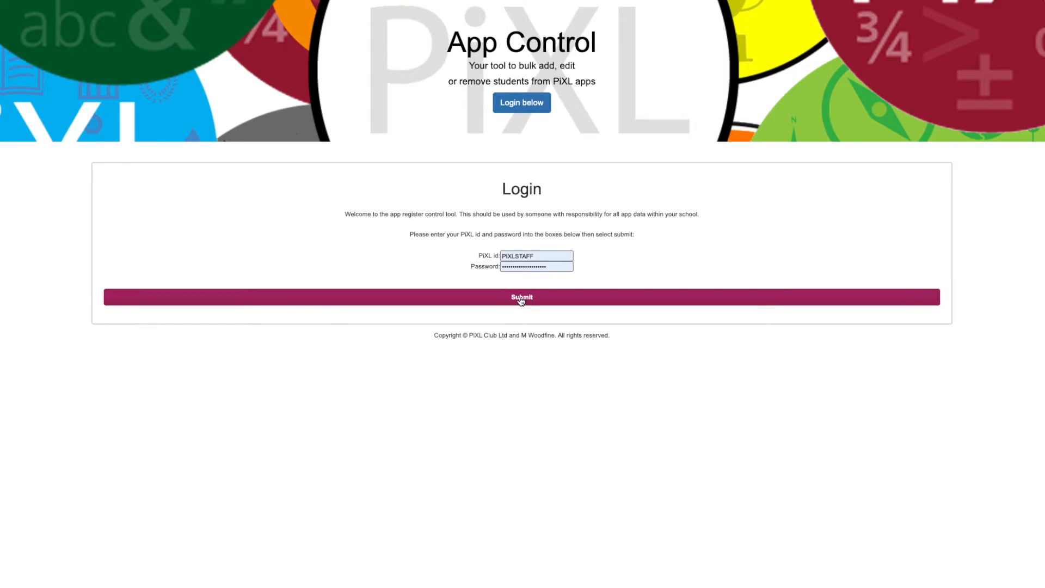
Log in with the prefilled staff credentials and open the Year 7 user management page through the central register tool.
click(521, 300)
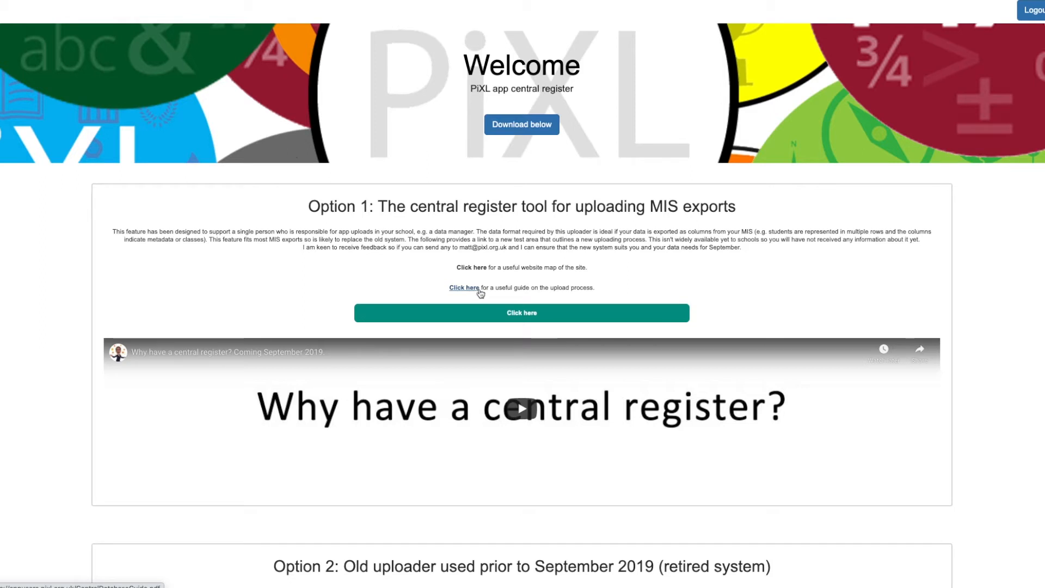
click(515, 312)
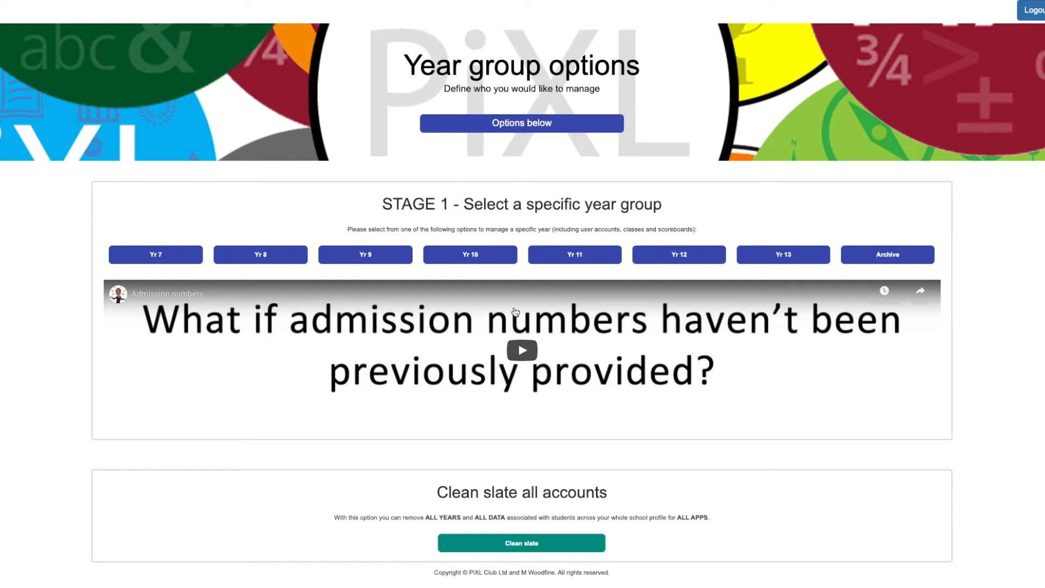
click(179, 257)
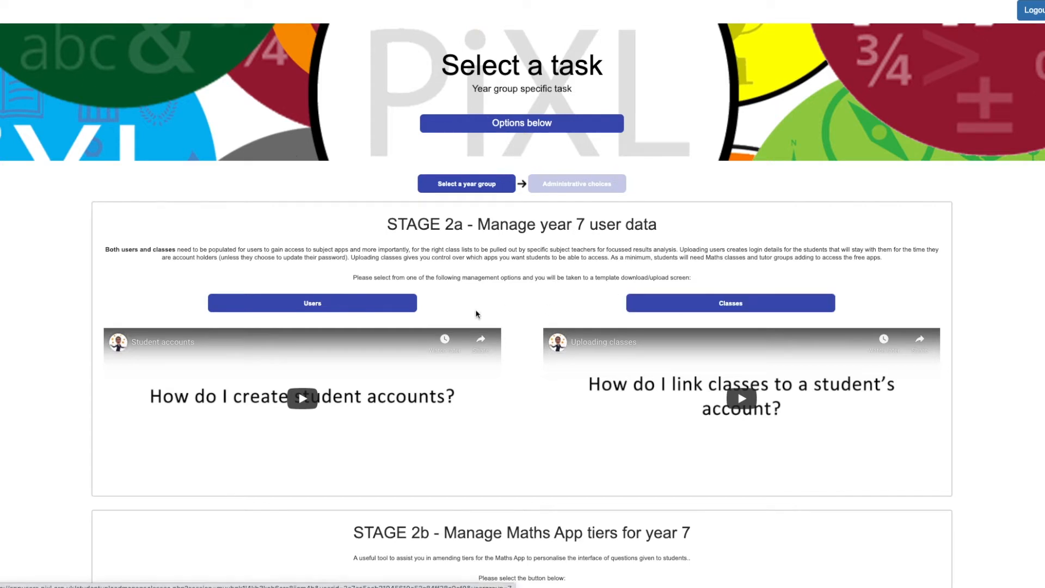
click(348, 303)
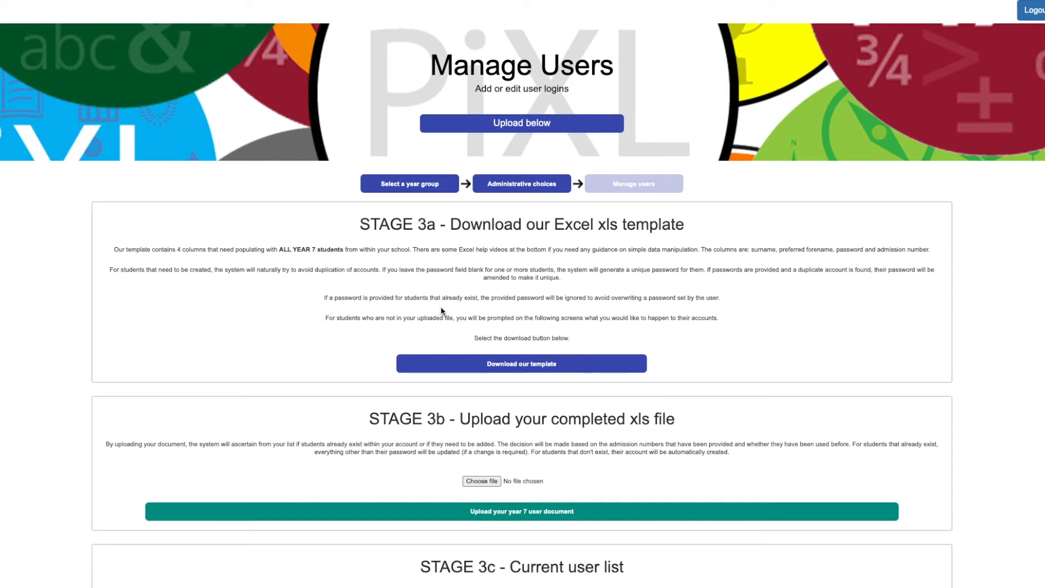
Download the Excel xls template for Year 7 users and bring it up in Excel.
scroll(442, 310, down, 3)
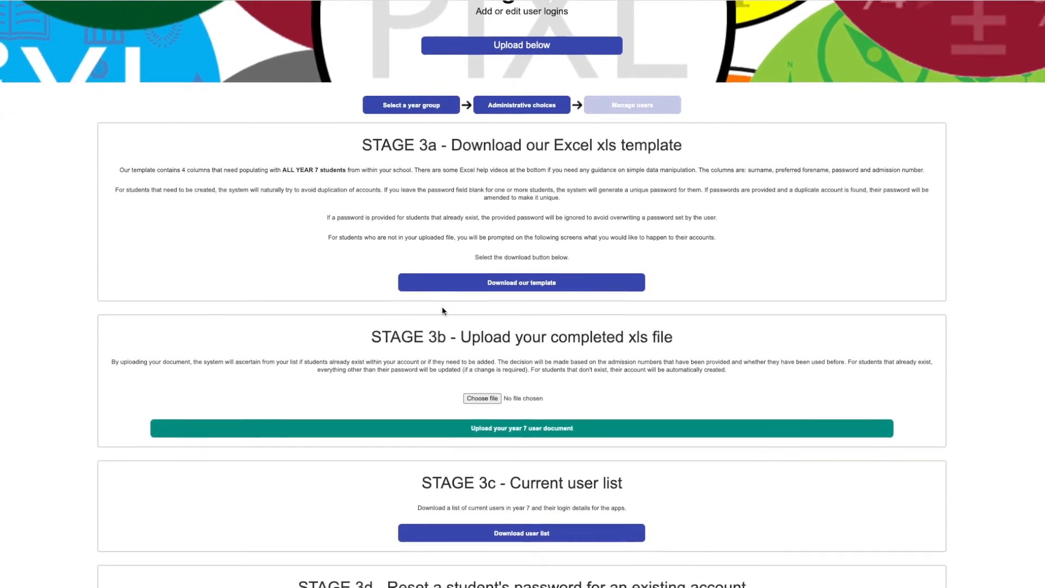
scroll(442, 311, down, 1)
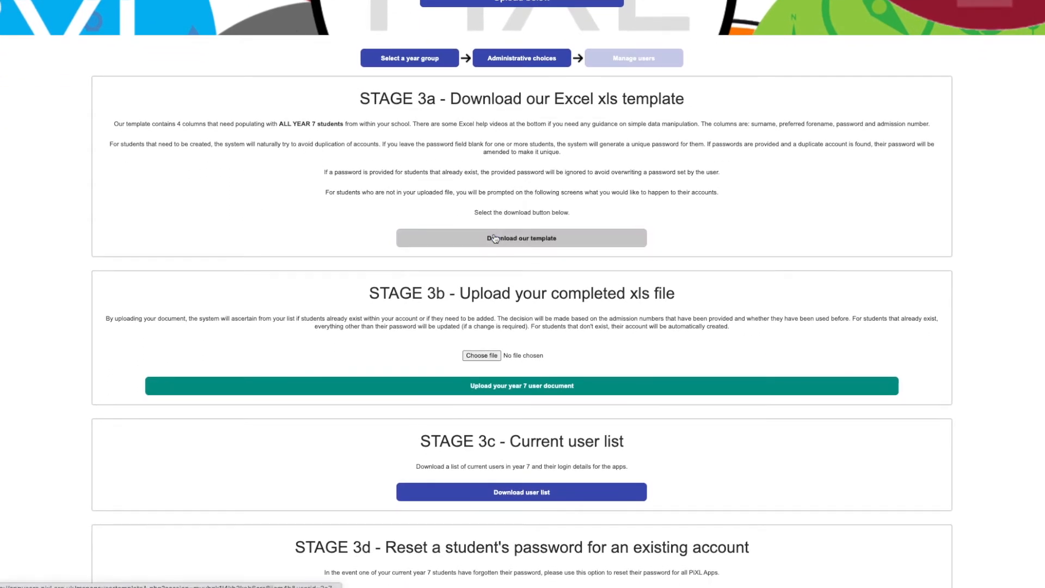
click(494, 238)
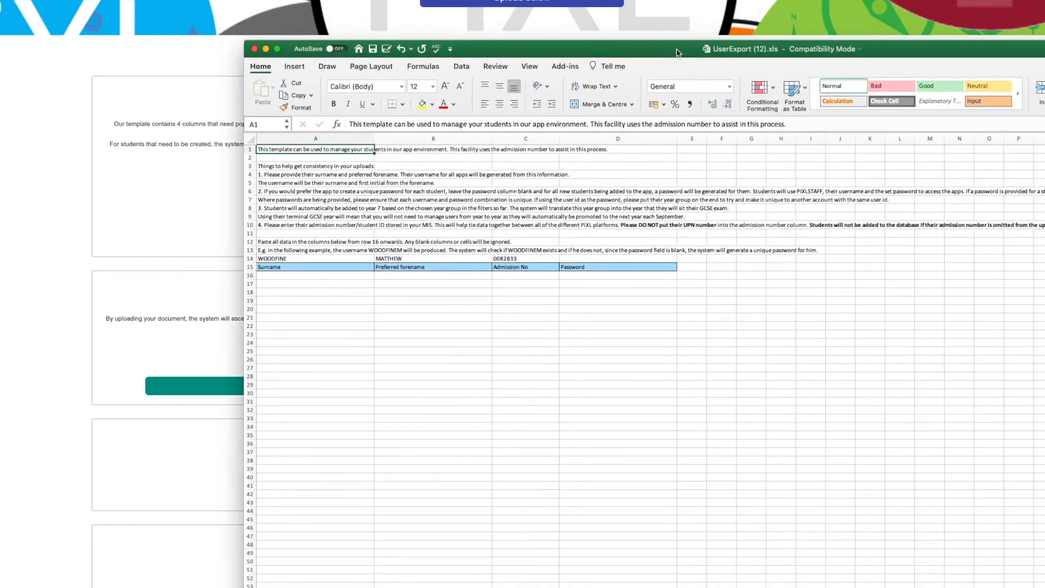
drag(678, 53, 419, 7)
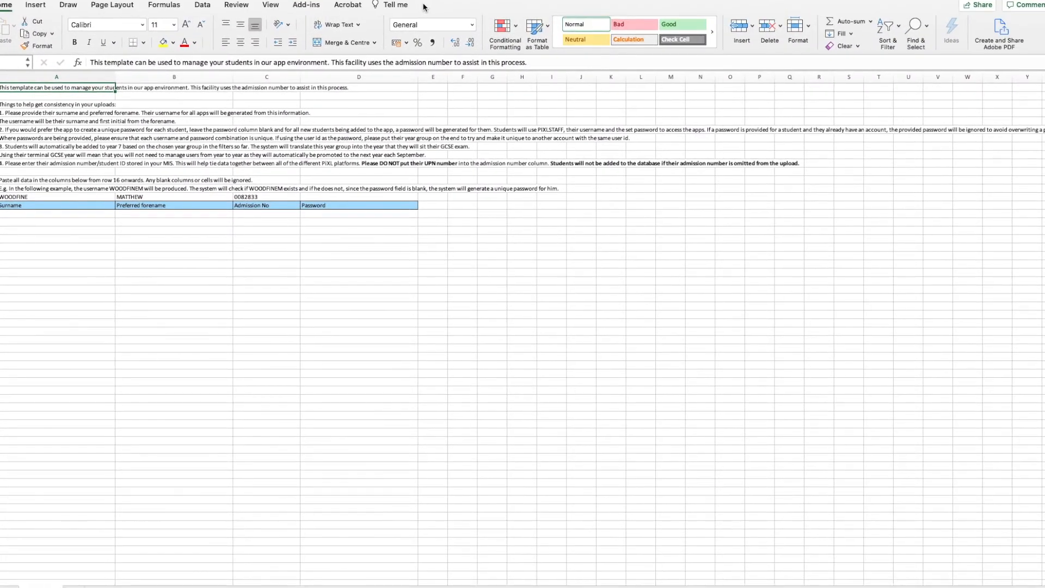
Fill in row 16 with the first student's surname, preferred forename, admission number and password.
click(31, 220)
click(36, 214)
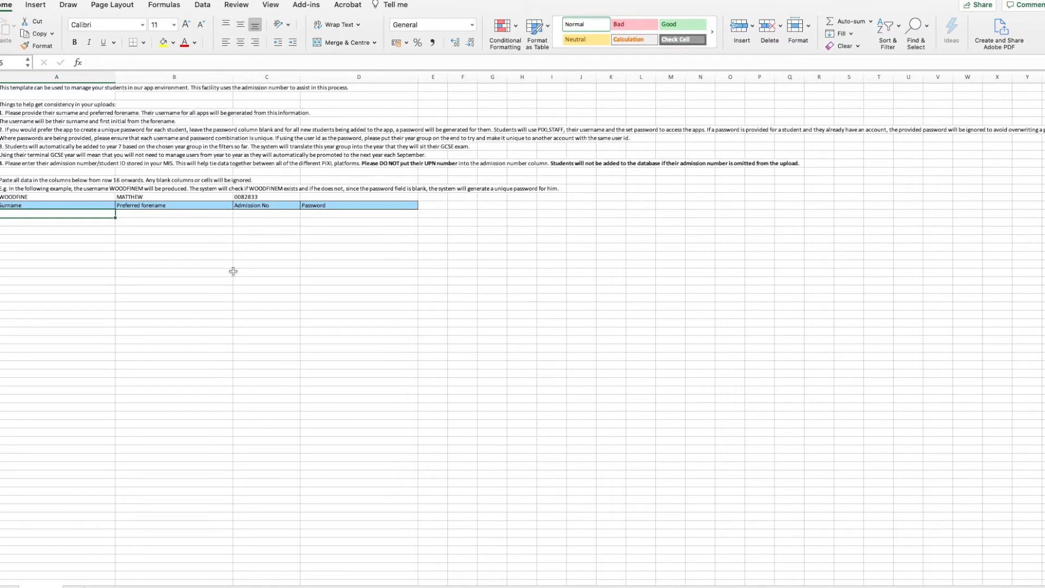
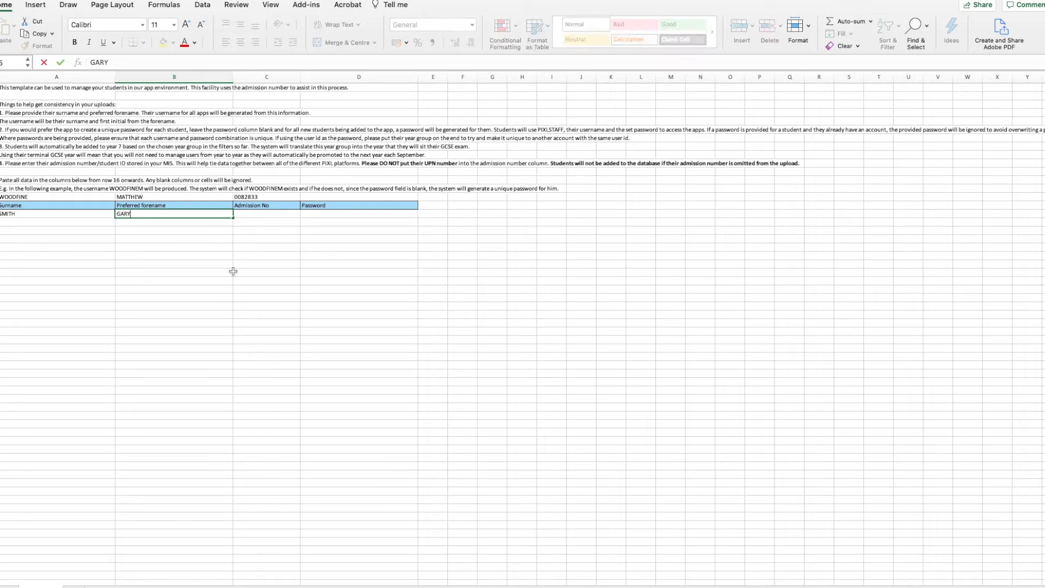
key(Tab)
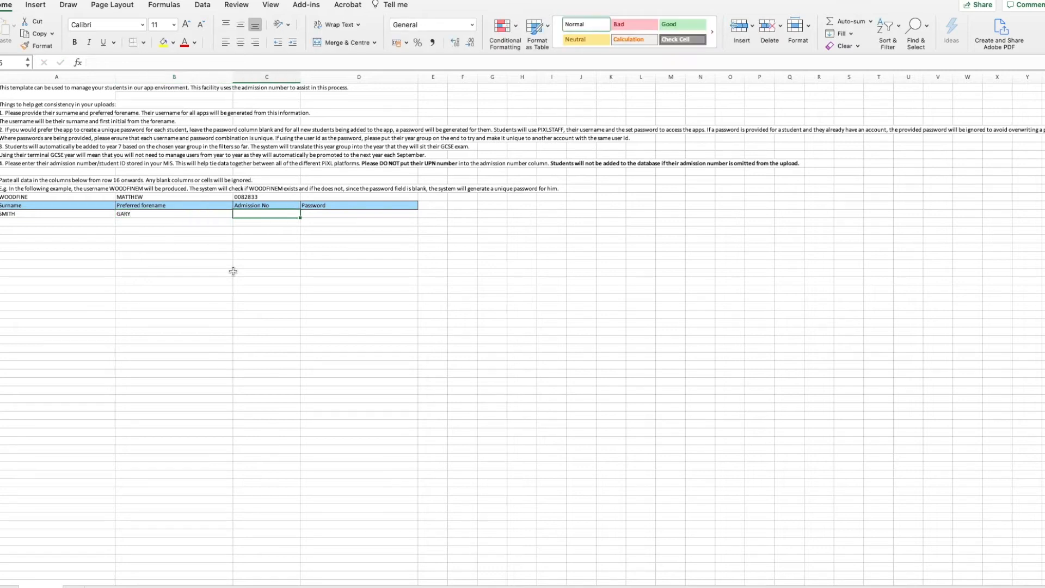
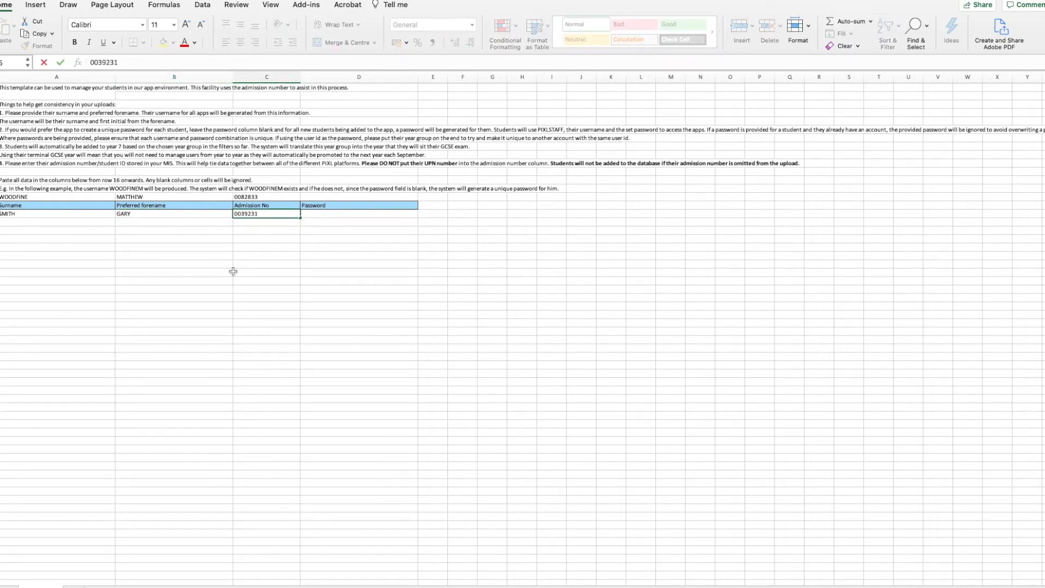
key(Tab)
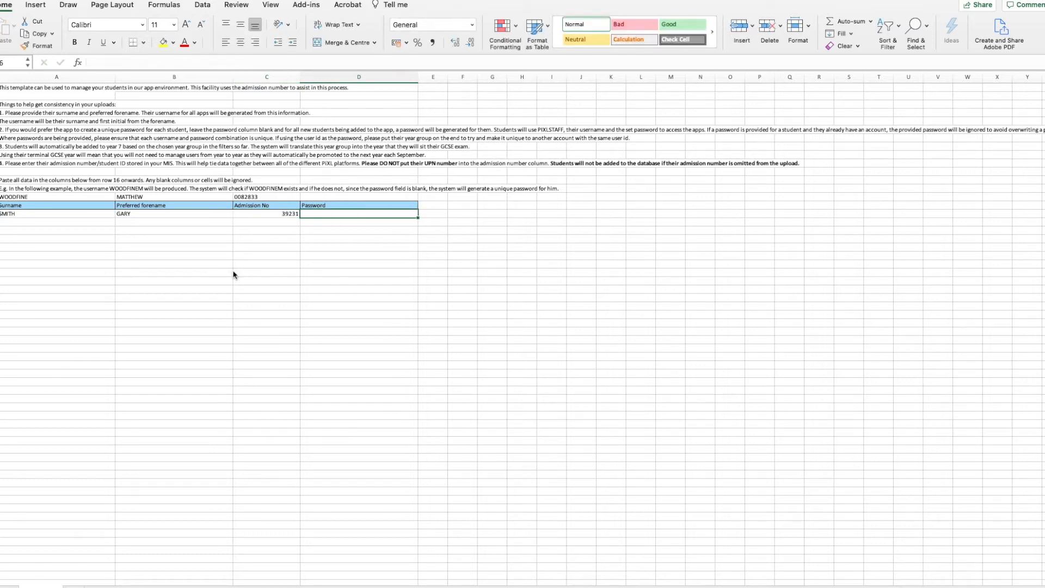
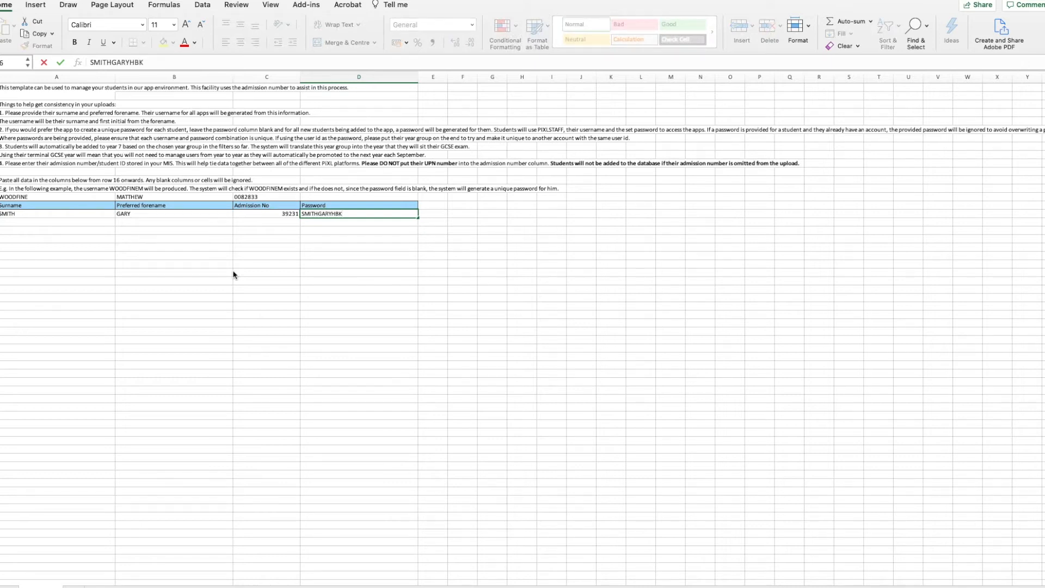
key(Return)
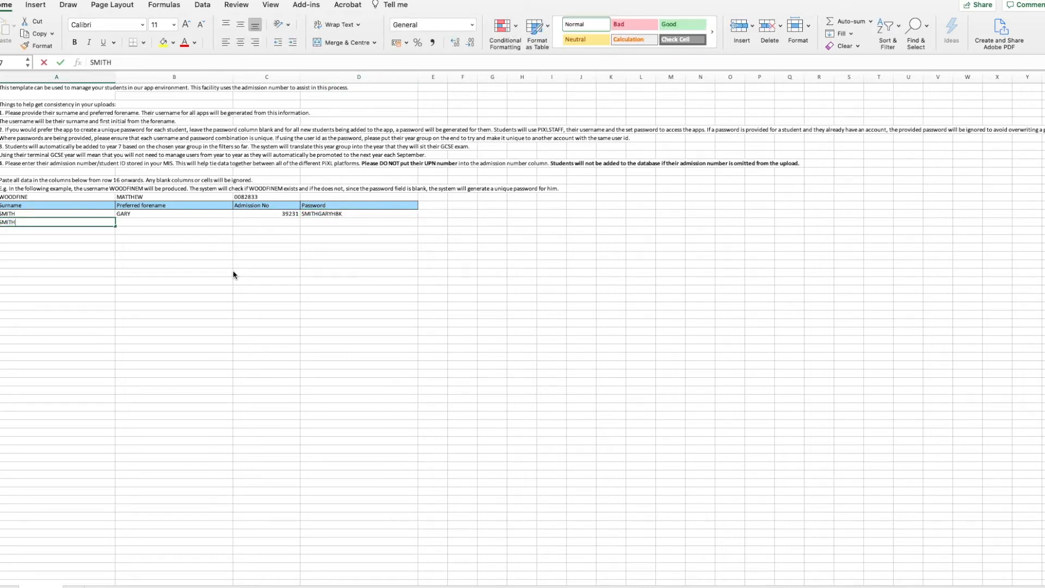
Fill in row 17 with the second student's surname, preferred forename and admission number, leaving the password blank.
key(Tab)
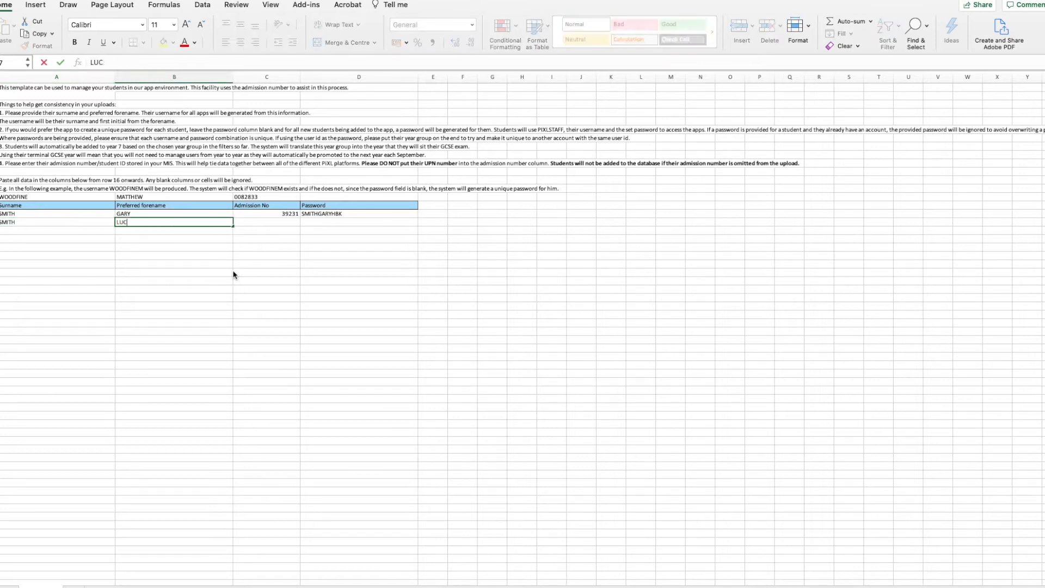
key(Tab)
text(39812)
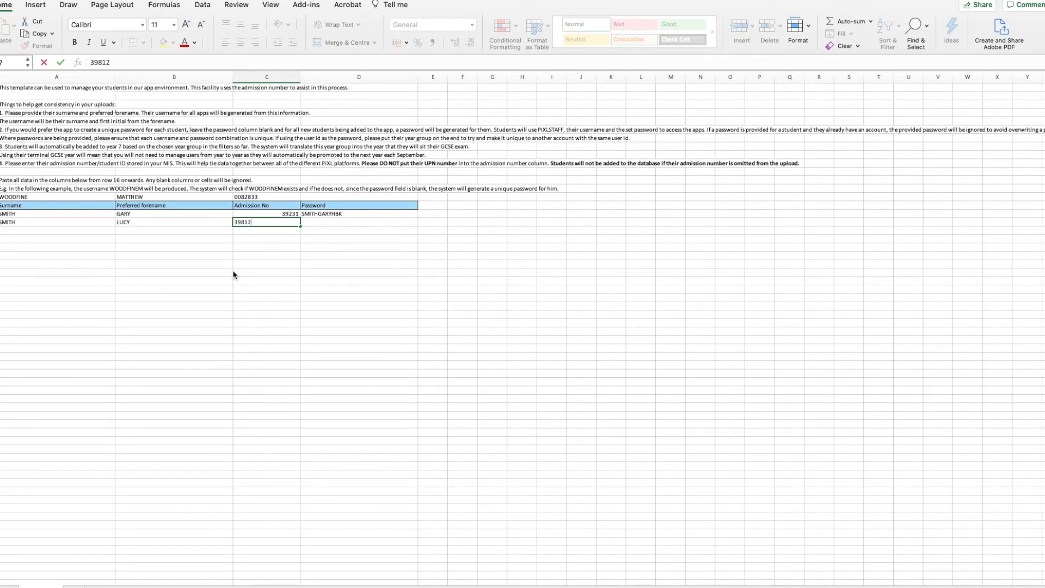
key(Tab)
key(Down)
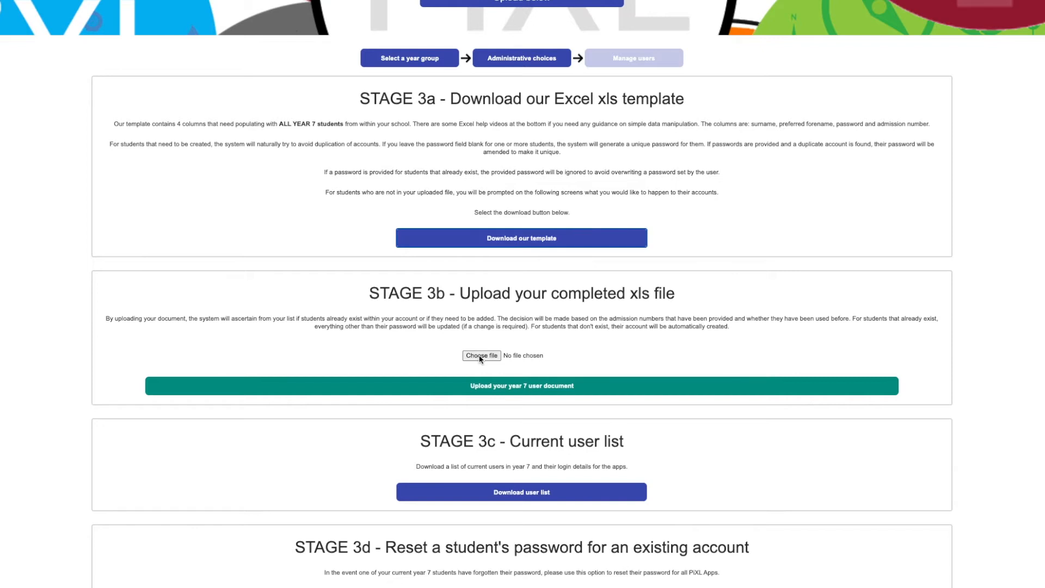
Switch to the PiXL site and upload the completed xls file as the Year 7 user document.
click(481, 355)
double_click(396, 25)
click(512, 386)
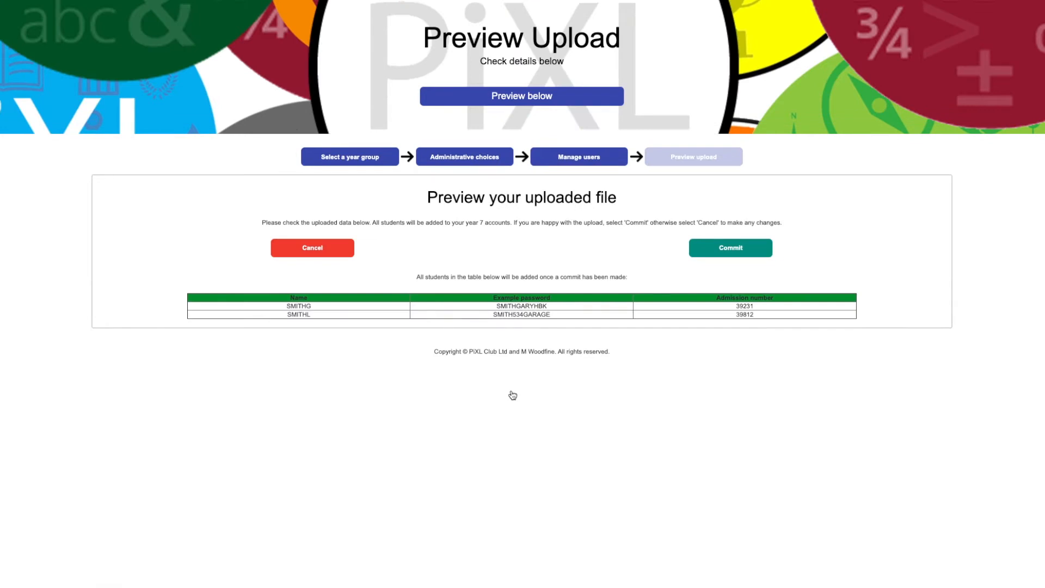
Check the student rows in the upload preview, commit them and return to the main task menu.
drag(287, 303, 634, 326)
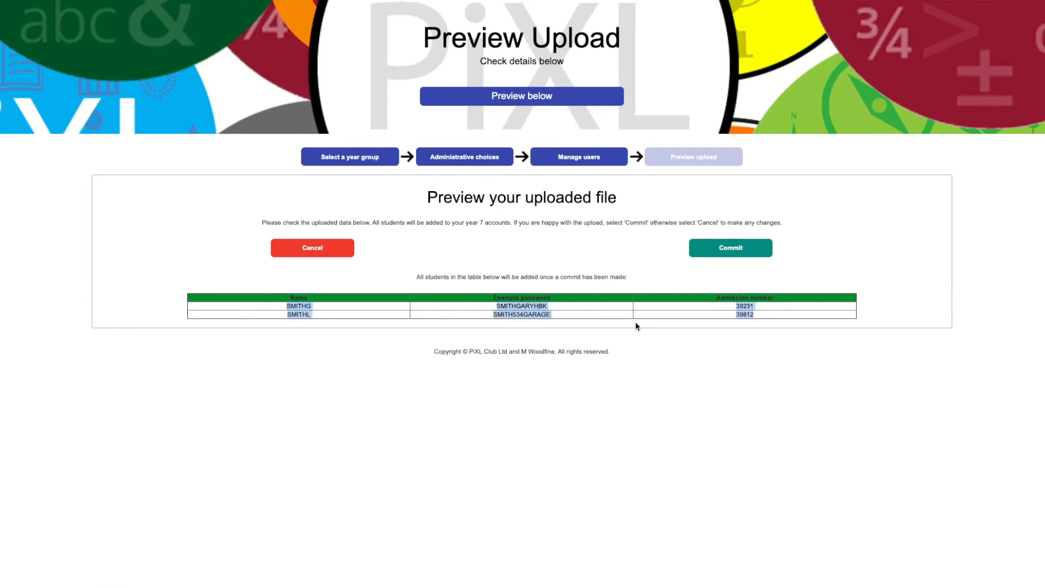
click(563, 315)
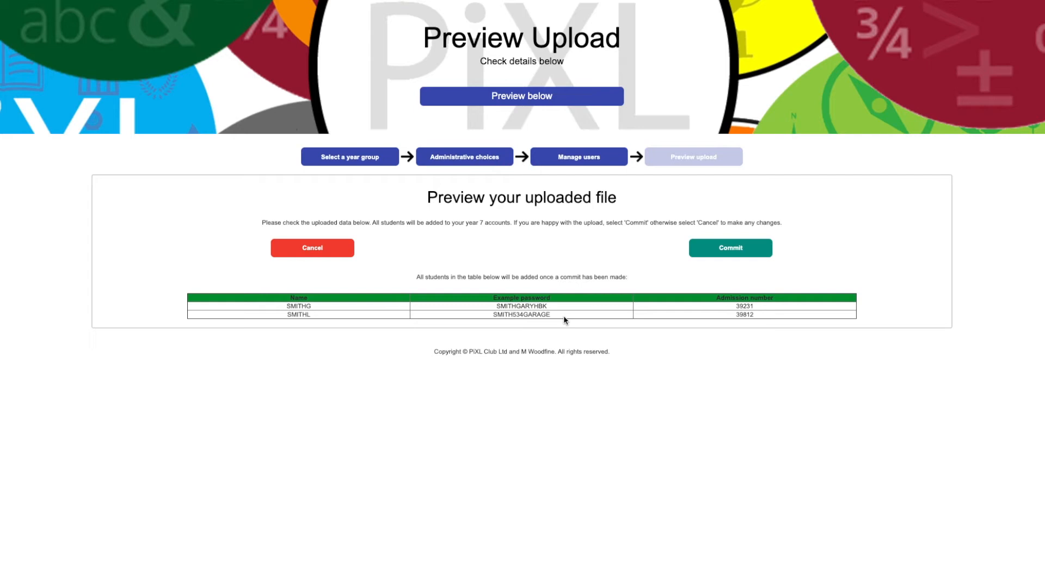
click(741, 250)
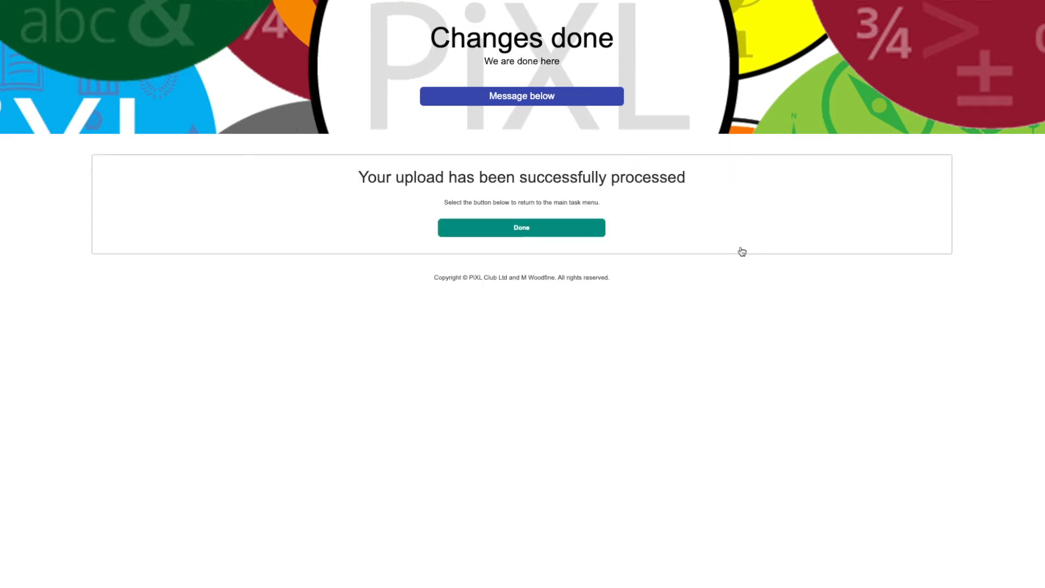
click(572, 232)
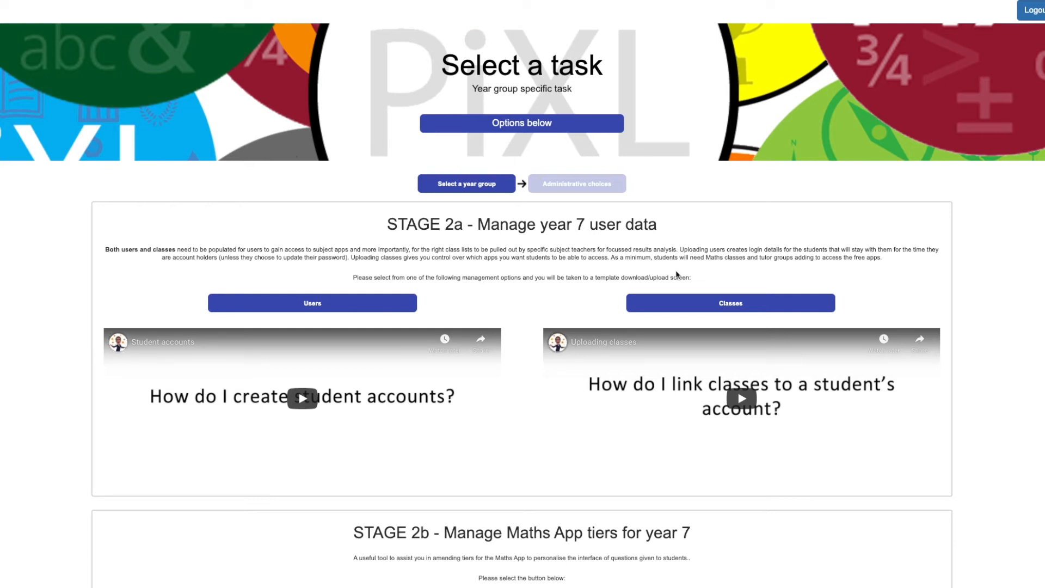
Open the Year 7 class management page, then download its Excel xls template and open it in Excel.
click(703, 301)
click(704, 301)
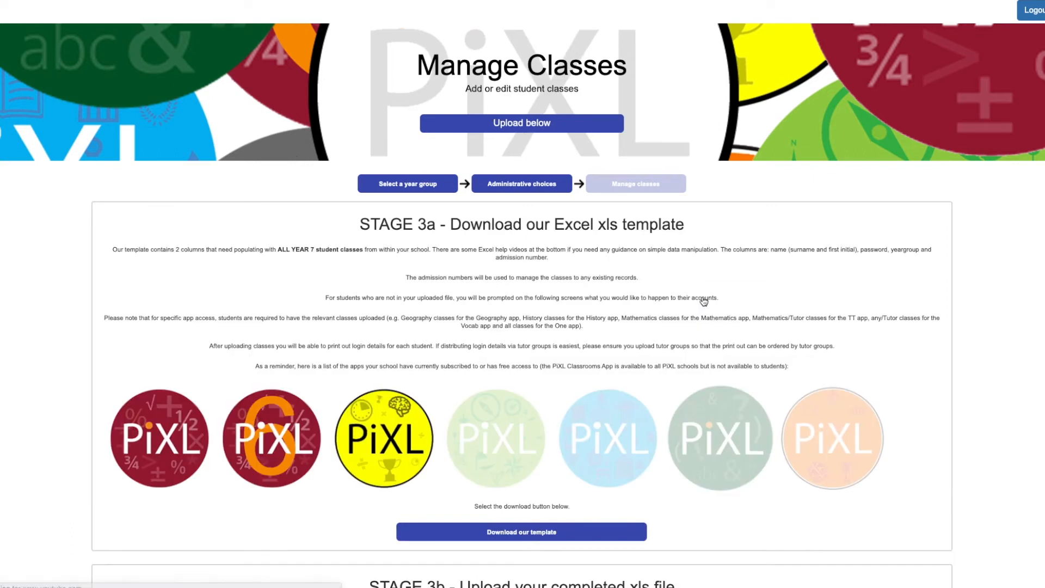
scroll(704, 301, down, 4)
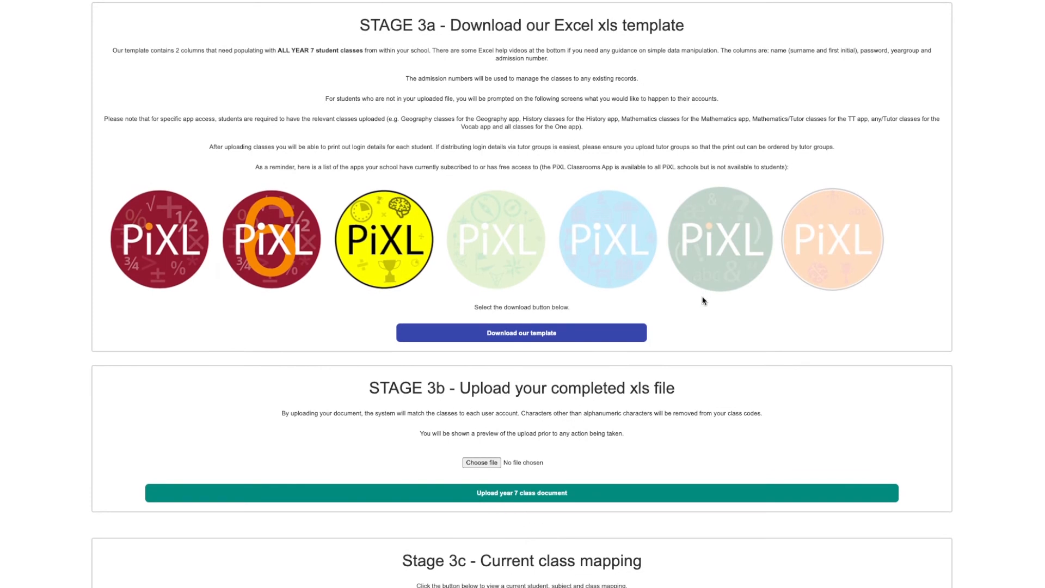
click(551, 335)
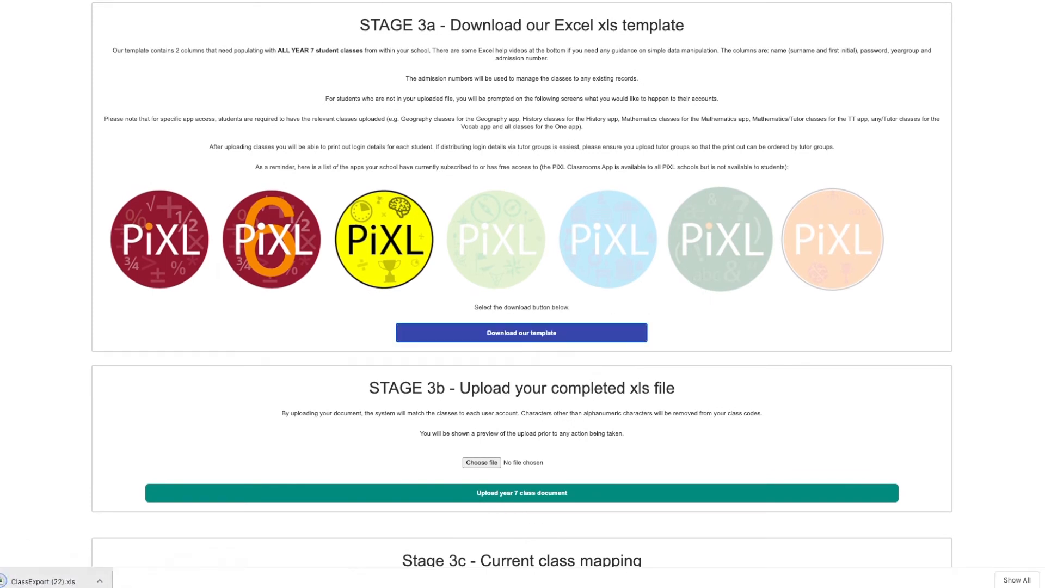
click(44, 581)
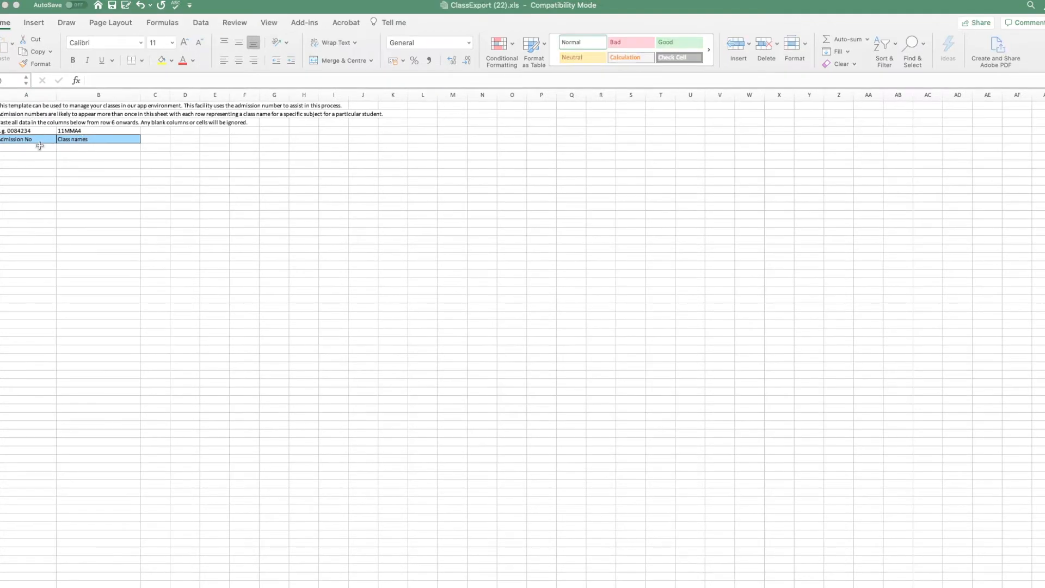
Paste the copied admission numbers and class names (7YMA2, 7XMA3, 7P2, 7YEE3, 7YEE4) from A6 onwards and check the rows.
click(36, 150)
text(39231	7YMA2 39812	7XMA3 39231	7P2 39812	7P2 39231	7YEE3 39812	7YEE4)
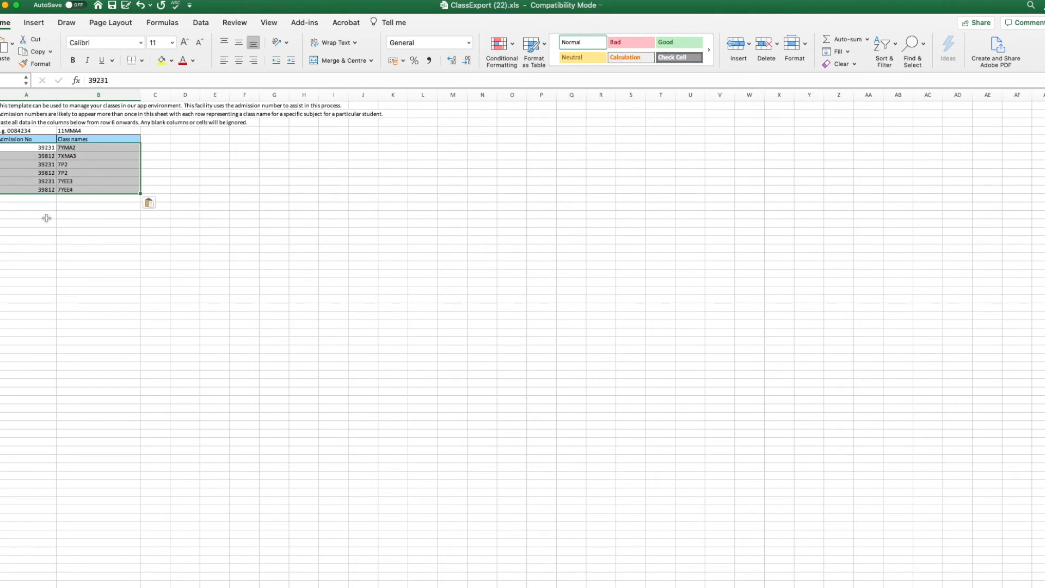
click(47, 216)
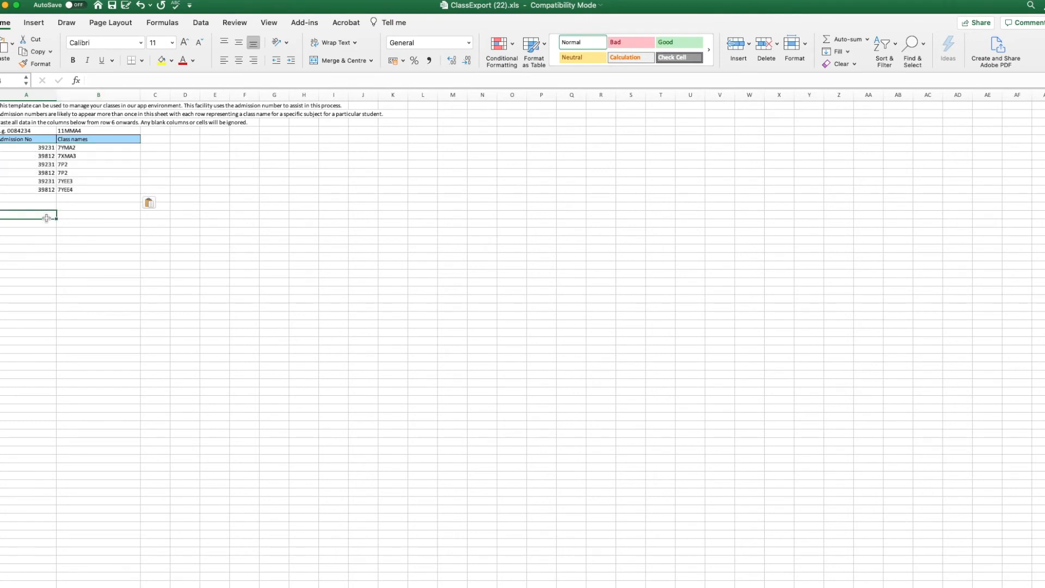
click(46, 148)
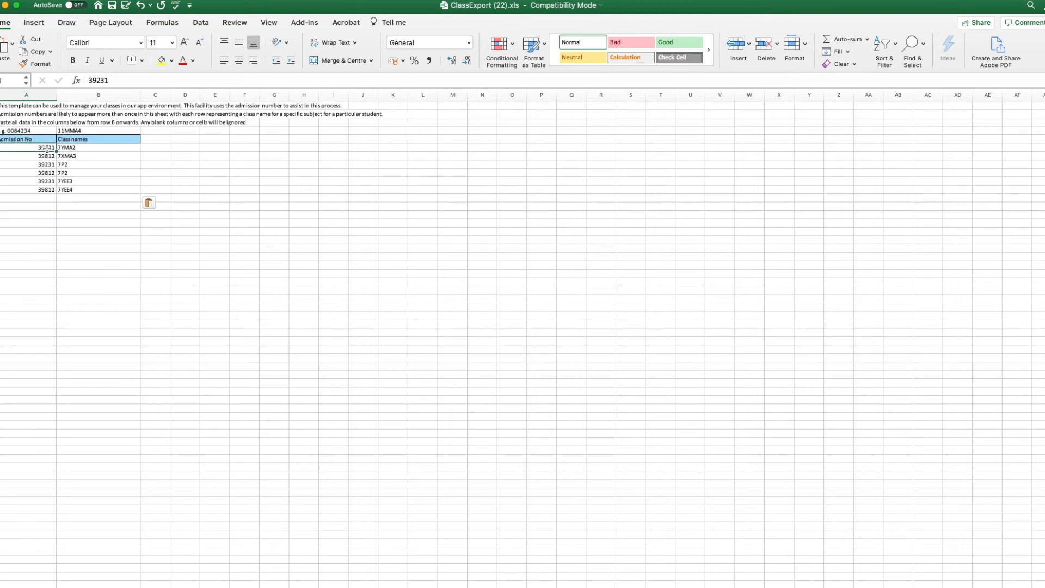
key(shift+Right)
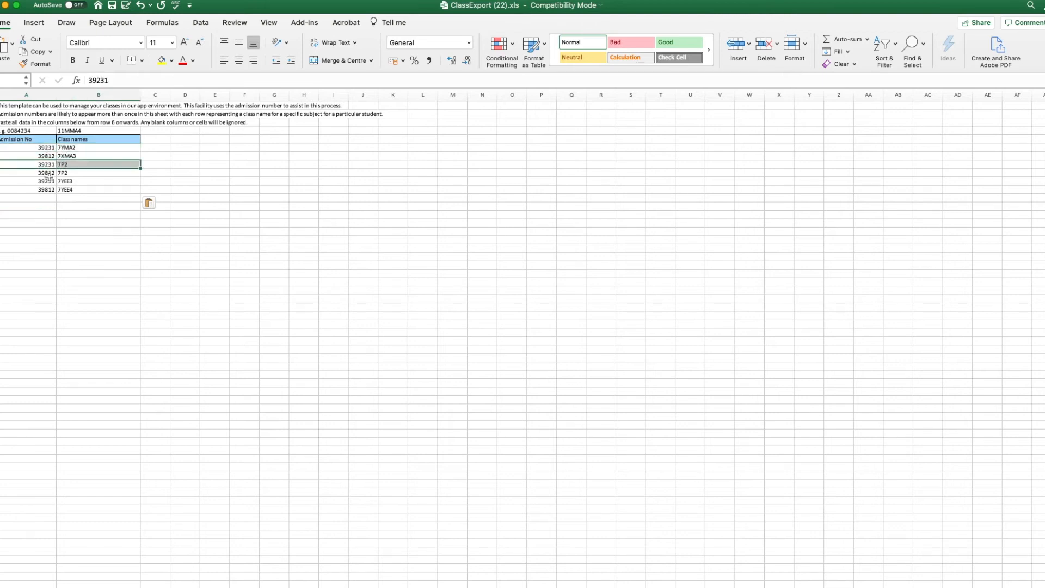
key(Down)
key(Down)
key(Down)
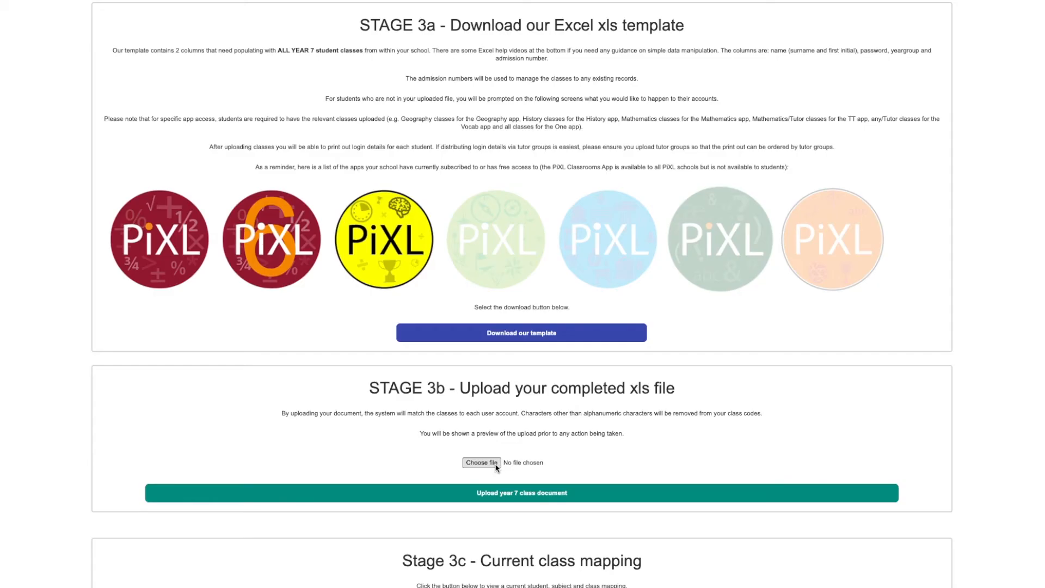
Switch to the PiXL site and upload the completed xls file as the Year 7 class document.
click(481, 462)
key(Return)
click(524, 493)
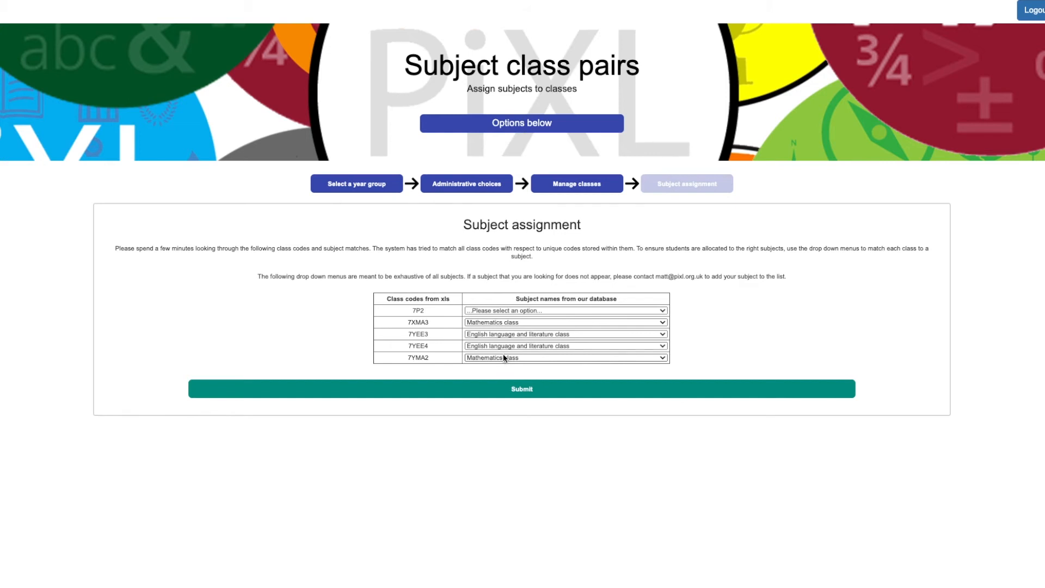
Assign the Tutor group class subject to class code 7P2 and submit the subject assignments.
click(514, 311)
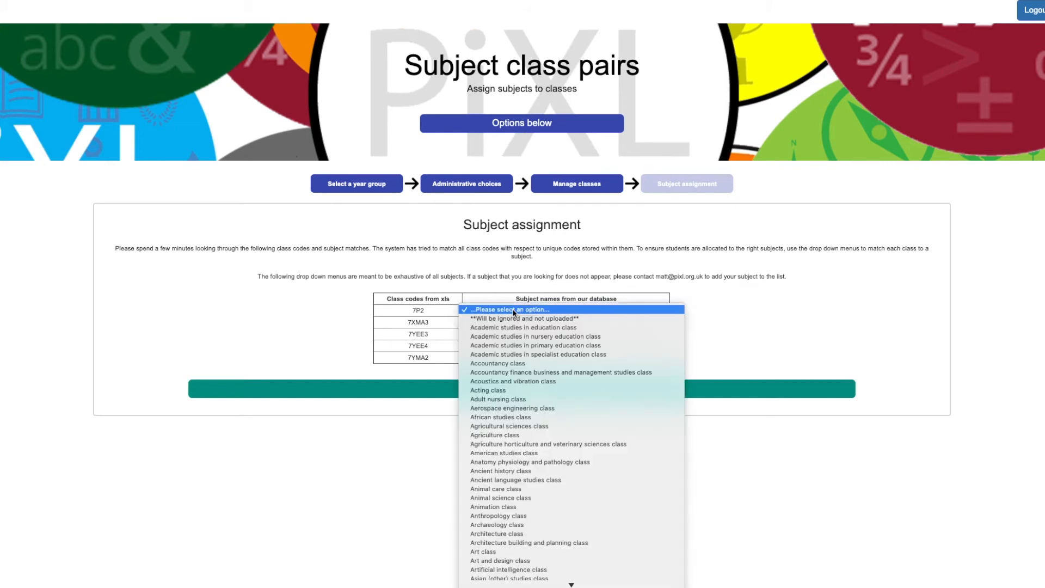
scroll(523, 383, down, 15)
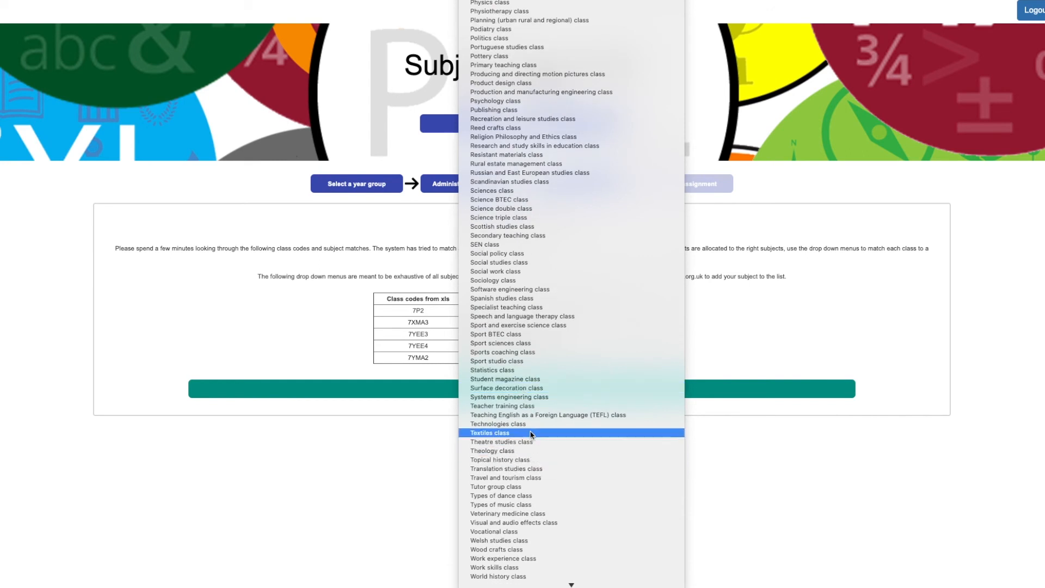
click(523, 487)
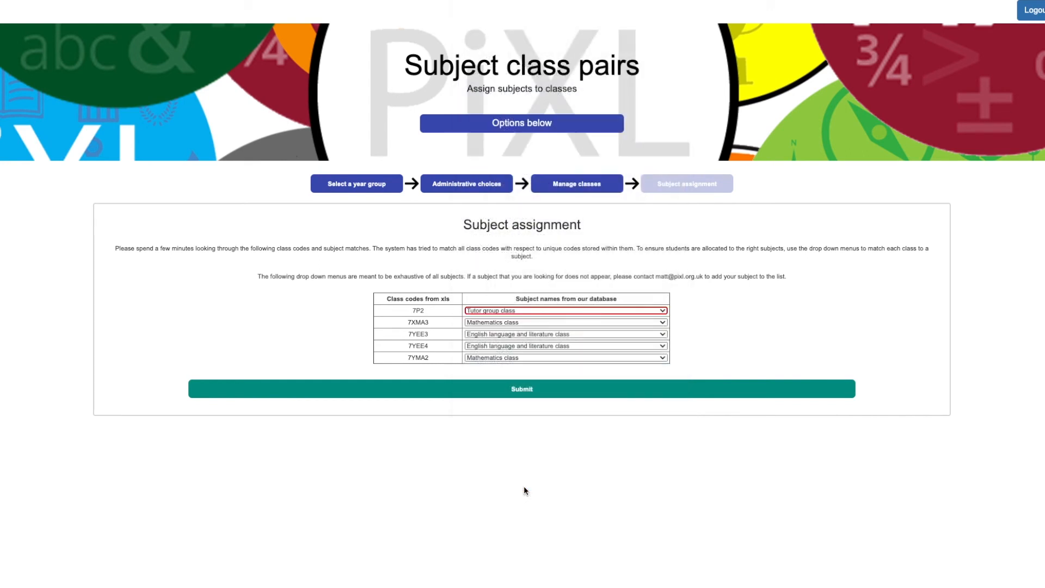
click(519, 390)
click(540, 397)
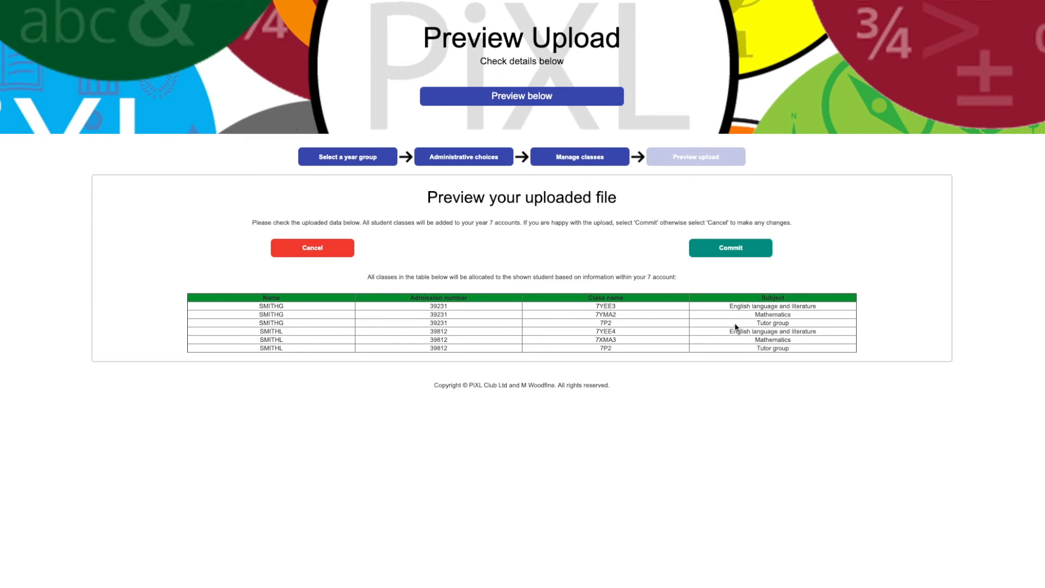
Commit the previewed Year 7 class upload and return to the main task menu.
click(720, 249)
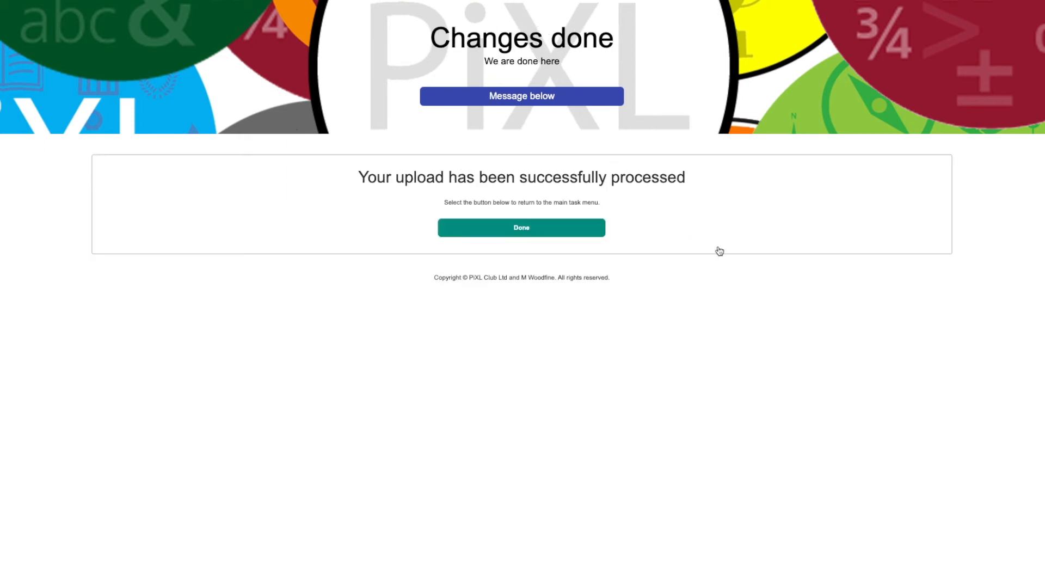
click(567, 229)
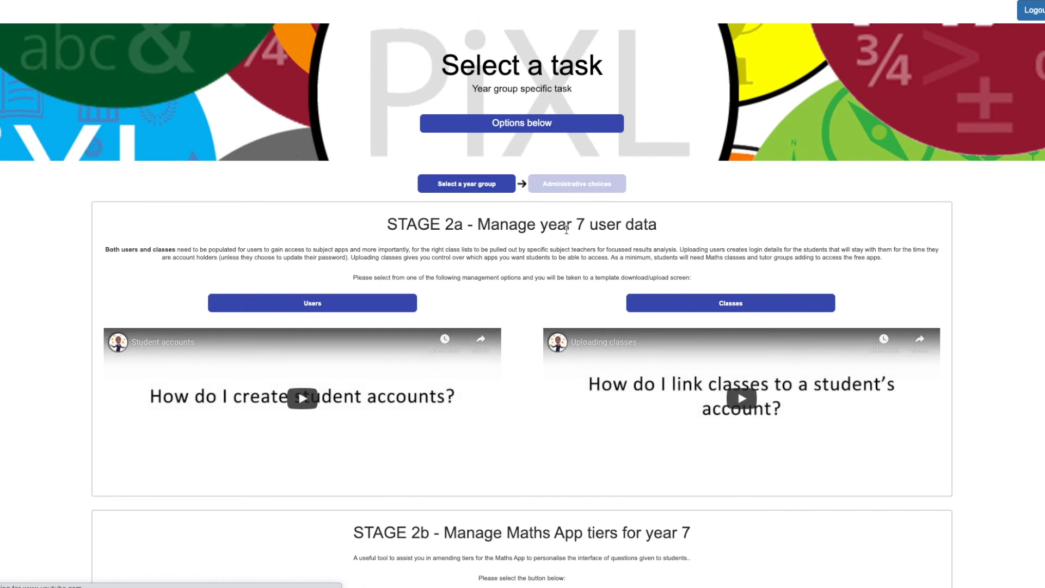
Generate the Year 7 login details printout for the Tutor group subject.
scroll(564, 289, down, 5)
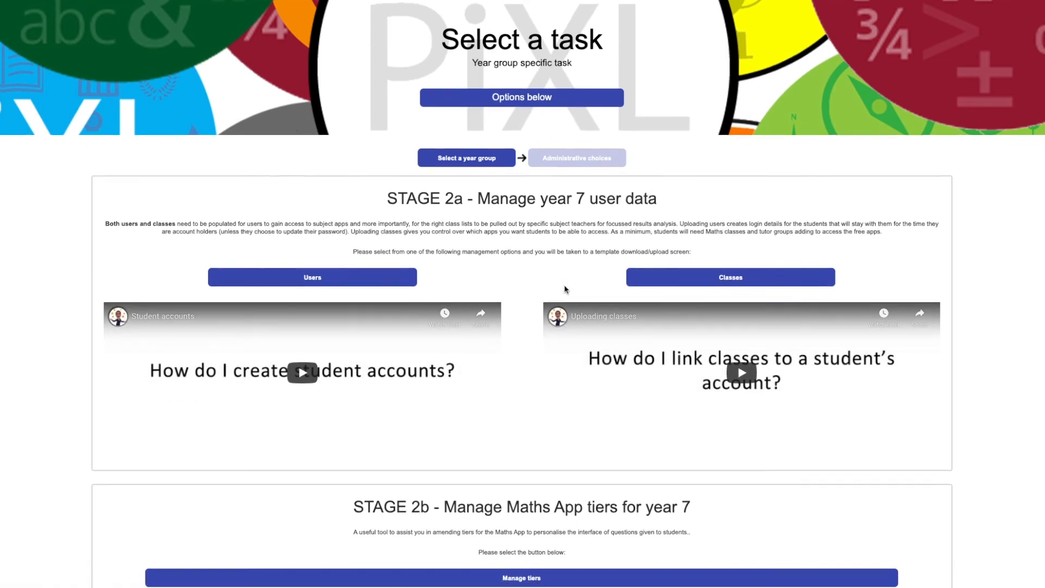
scroll(565, 286, down, 1)
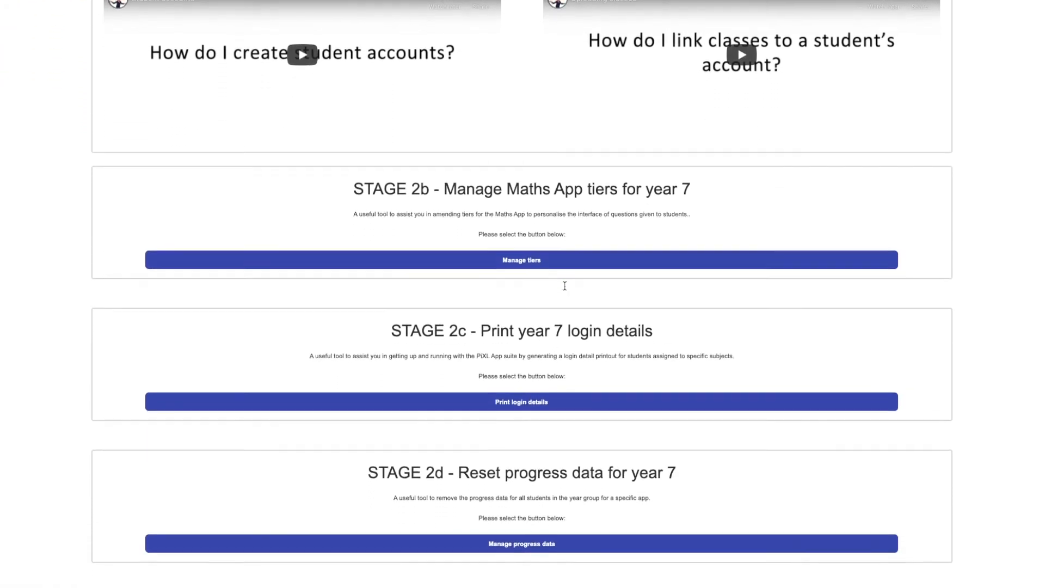
click(522, 385)
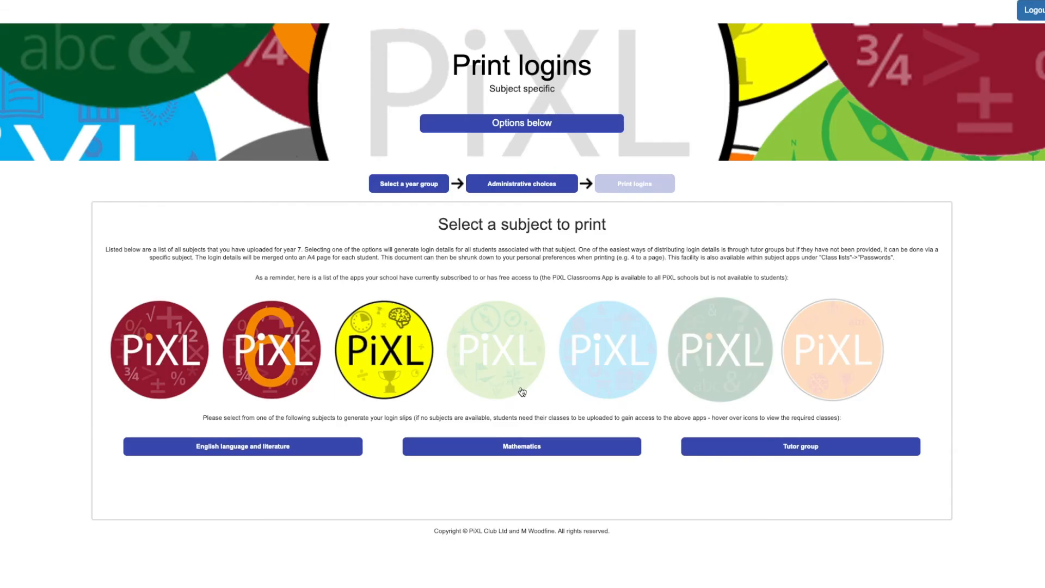
click(785, 449)
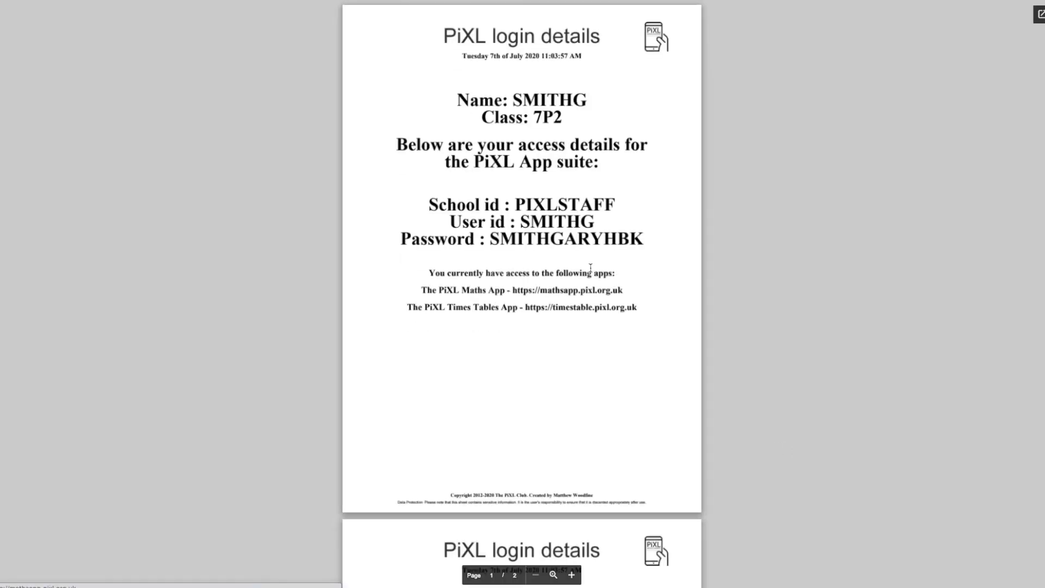
Examine the students' access details on the printout pages, then return to the Year 7 administrative choices.
drag(518, 202, 669, 244)
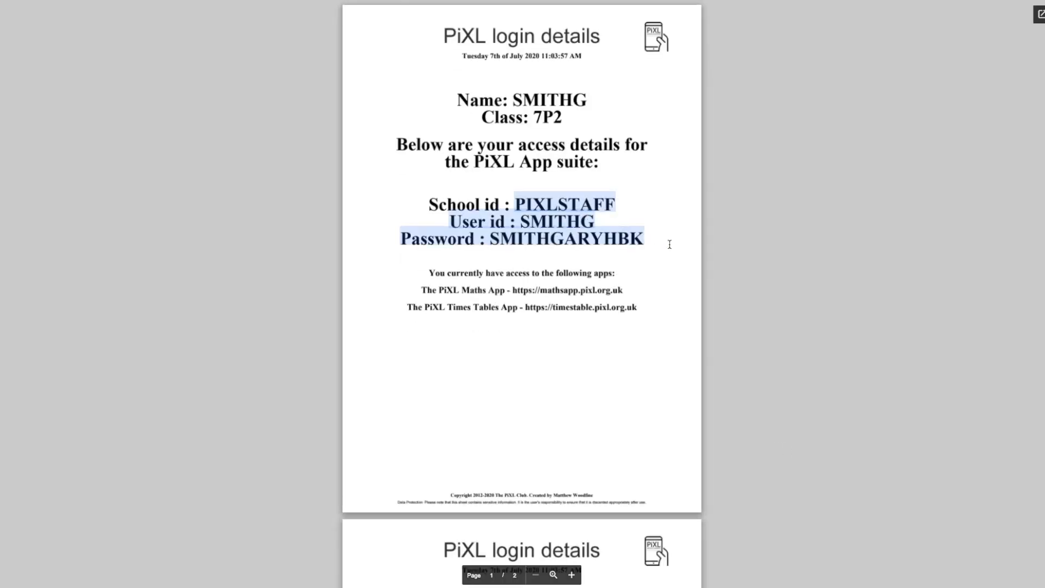
click(654, 276)
scroll(655, 338, down, 7)
scroll(655, 340, down, 1)
click(333, 1)
click(504, 184)
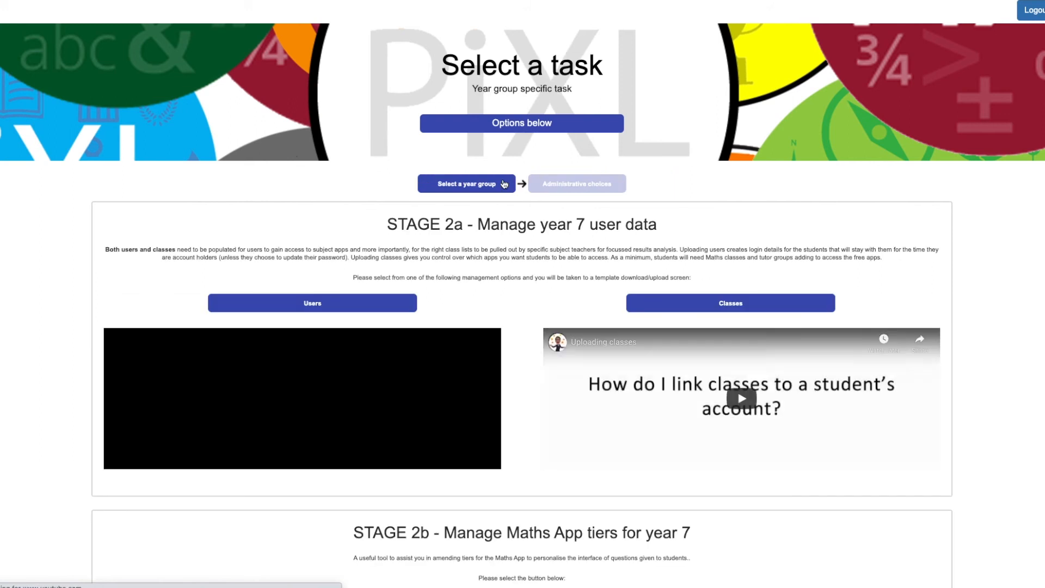
Download the Year 7 Maths App tiers template and enter tier H for the 7XMA3 student and F for the 7YMA2 student.
scroll(504, 184, down, 3)
scroll(504, 184, down, 2)
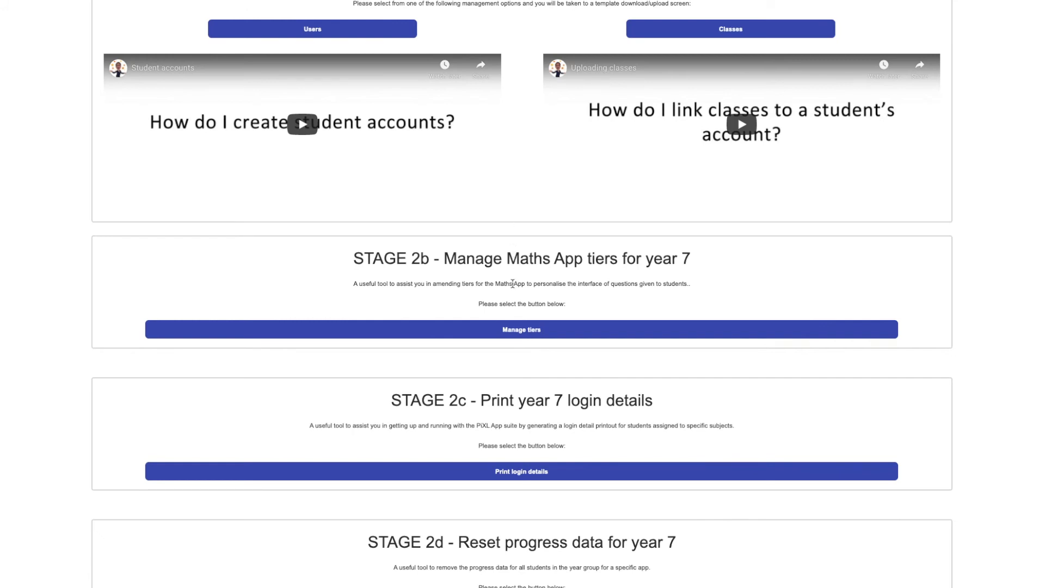
click(513, 330)
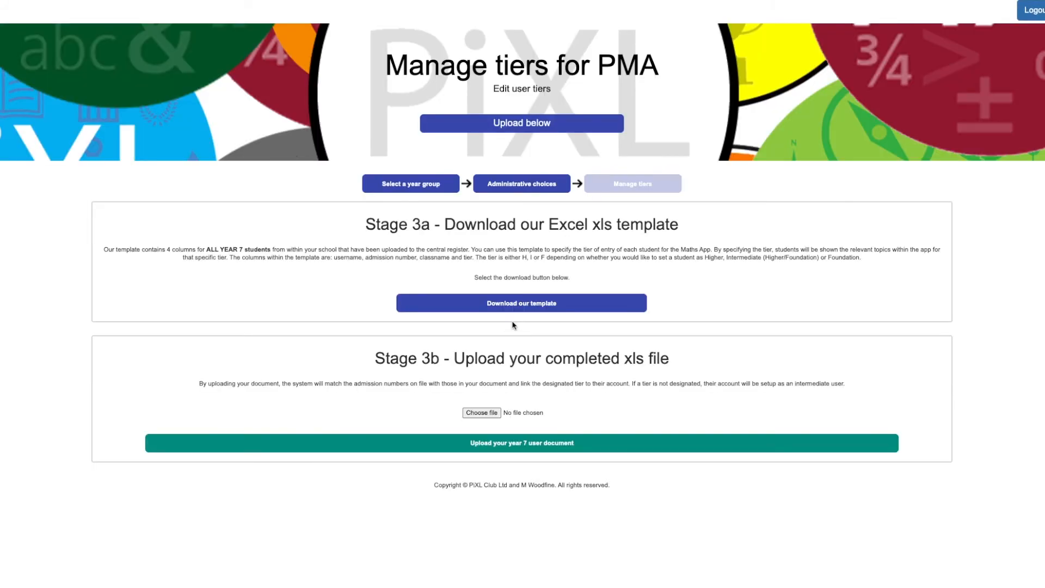
click(516, 304)
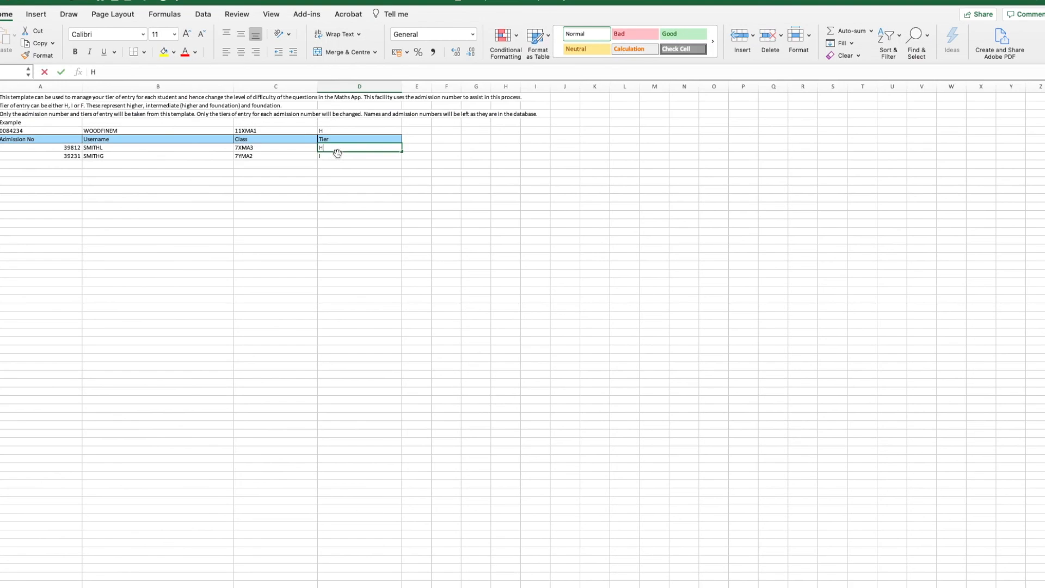
click(332, 159)
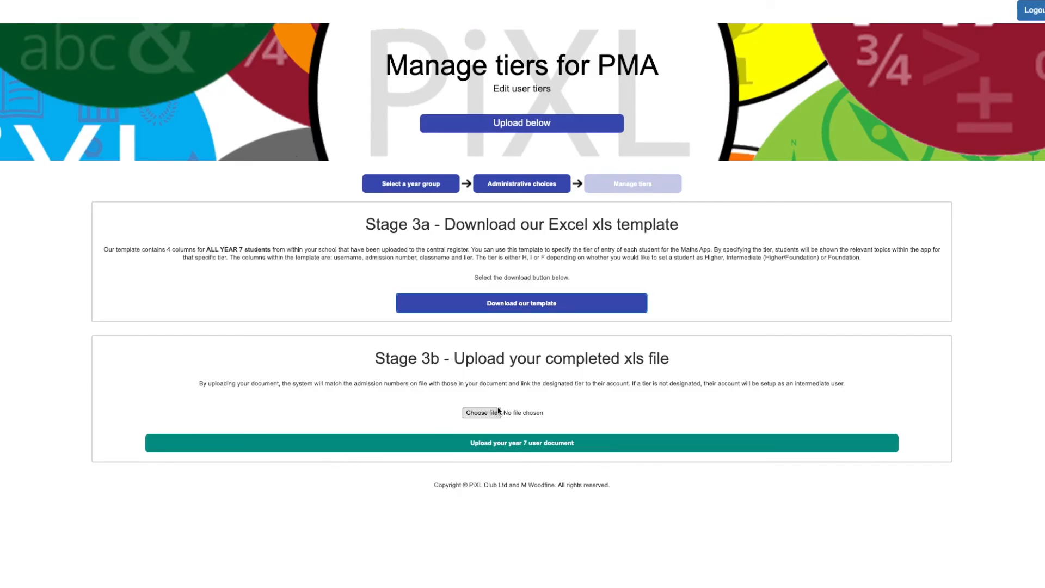
Upload the completed xls tier file on the PiXL site and commit the previewed tier changes.
click(499, 411)
double_click(447, 81)
click(551, 450)
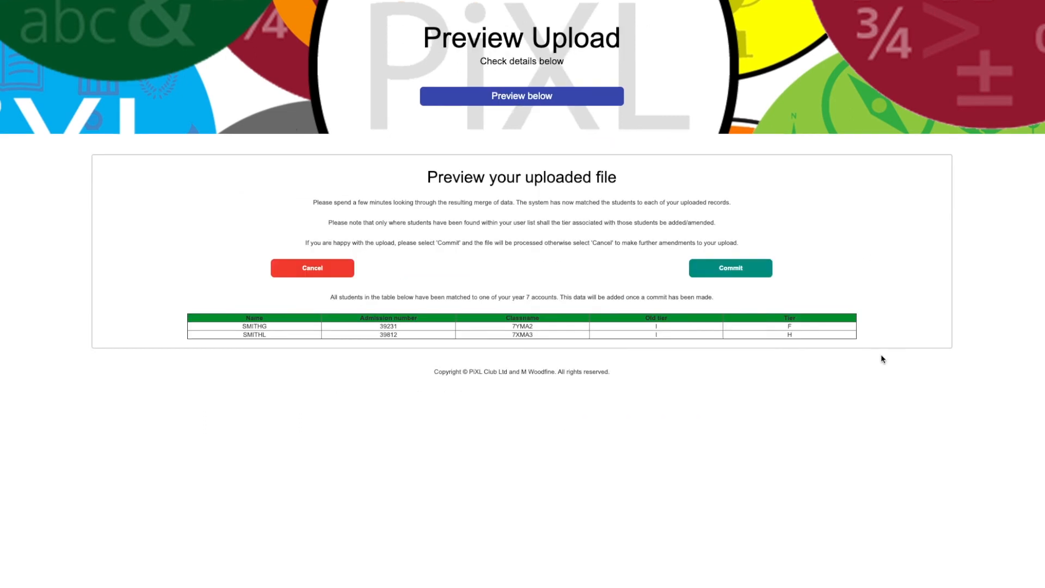
click(732, 270)
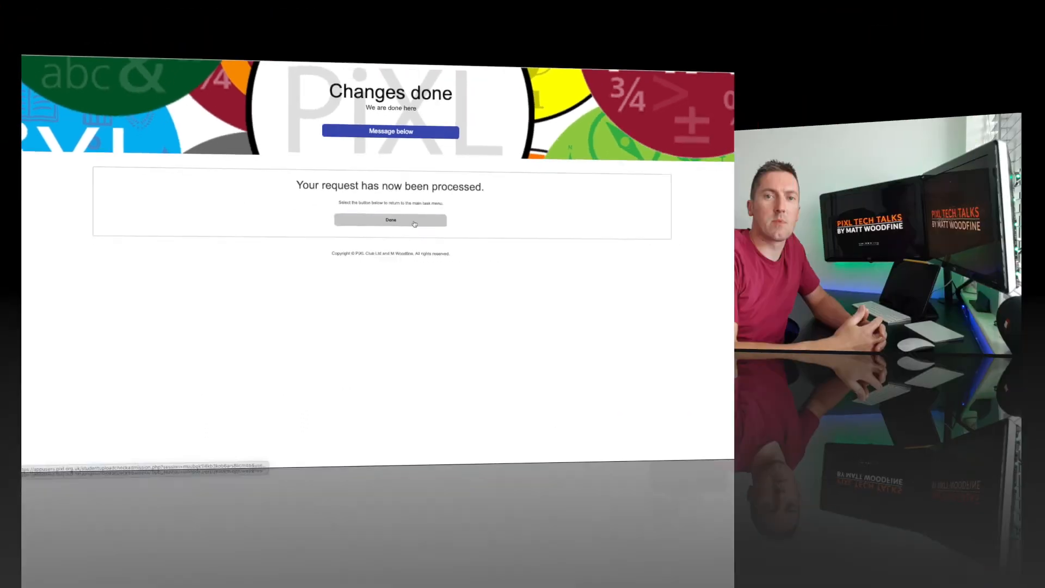